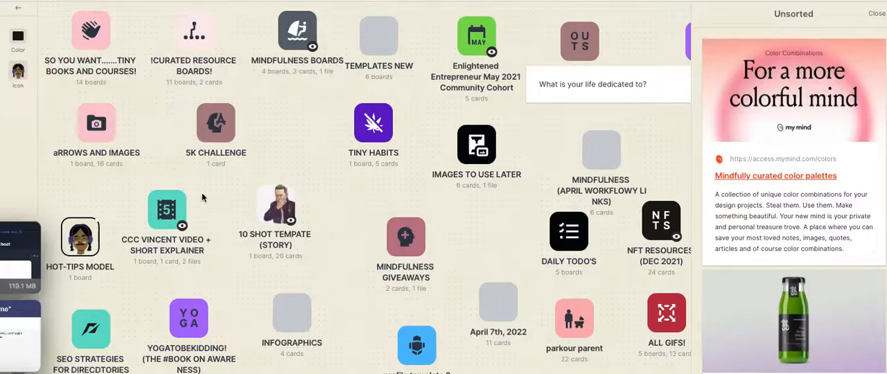
# Move the HOT-TIPS MODEL board into the SO YOU WANT.......TINY BOOKS AND COURSES! board and place it on its canvas.
pyautogui.moveTo(82, 240); pyautogui.dragTo(95, 40)
pyautogui.click(95, 41)
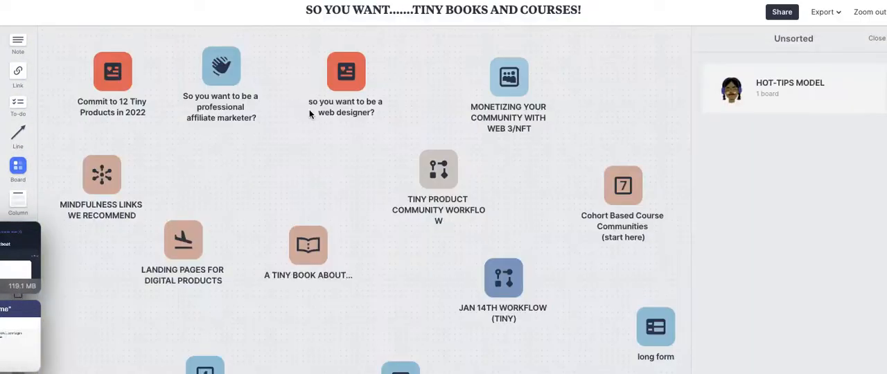
pyautogui.moveTo(732, 89); pyautogui.dragTo(537, 205)
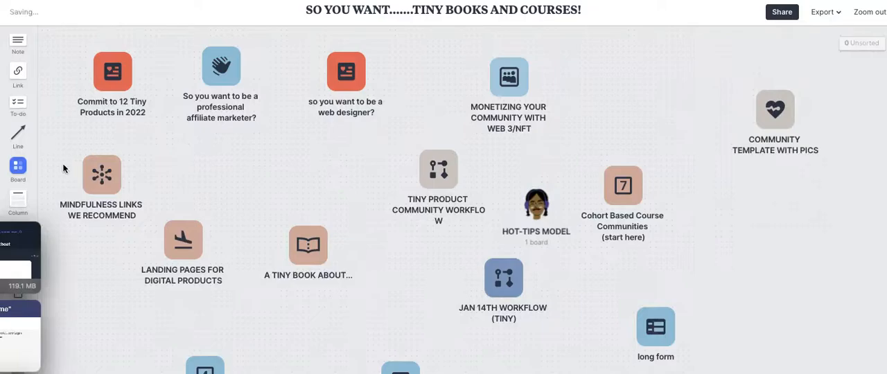
# Add a new board near the top left of the canvas and open it.
pyautogui.moveTo(18, 167); pyautogui.dragTo(242, 161)
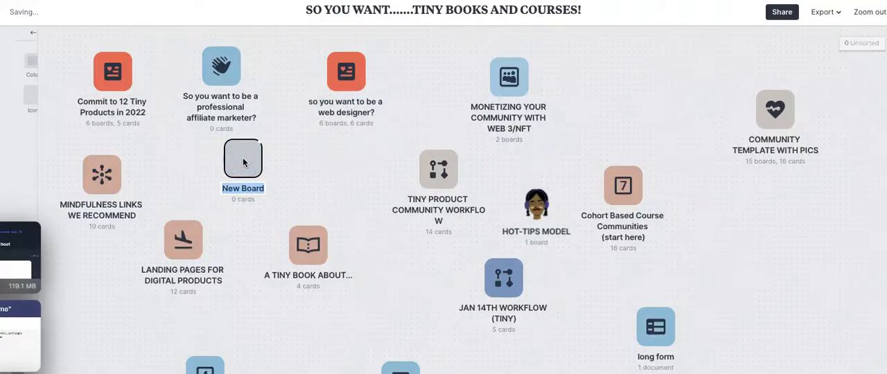
pyautogui.click(244, 191)
pyautogui.click(289, 116)
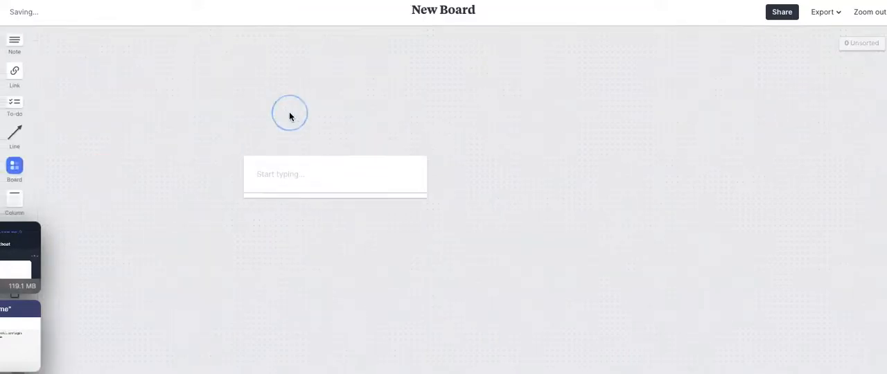
# Retitle the new board A TINY LIST OF AFFILAITE RECOMMENDATIONS (CURATED).
pyautogui.click(446, 14)
pyautogui.click(464, 12)
pyautogui.doubleClick(475, 11)
pyautogui.press('BackSpace')
pyautogui.press('BackSpace')
pyautogui.press('BackSpace')
pyautogui.press('BackSpace')
pyautogui.write('AFF')
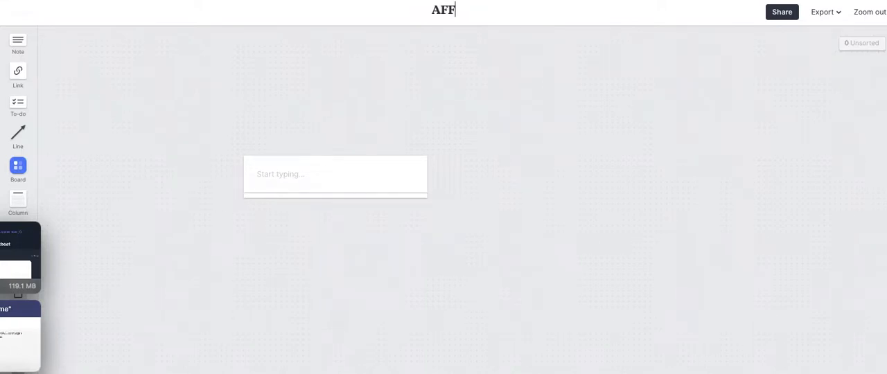
pyautogui.press('BackSpace')
pyautogui.press('BackSpace')
pyautogui.write('TINY')
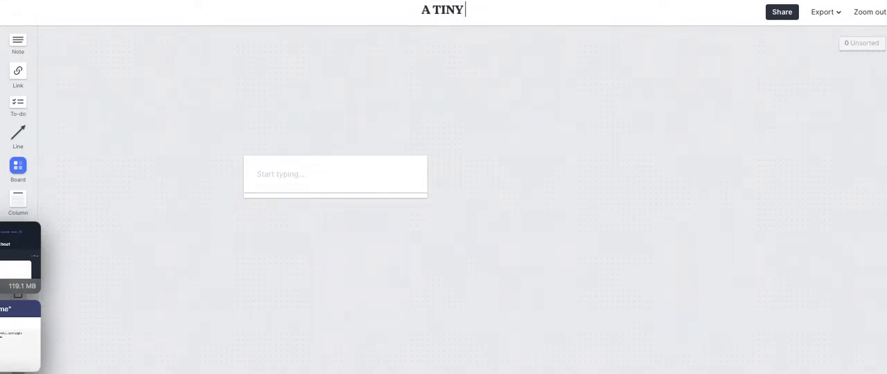
pyautogui.write(' LIST OF')
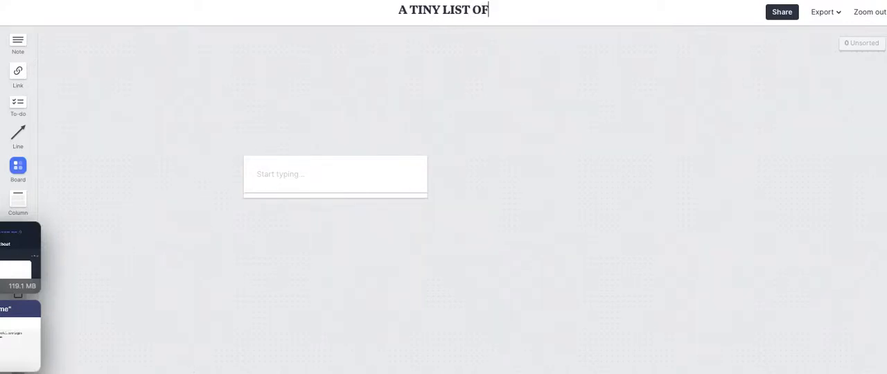
pyautogui.write(' AFFILAITE ')
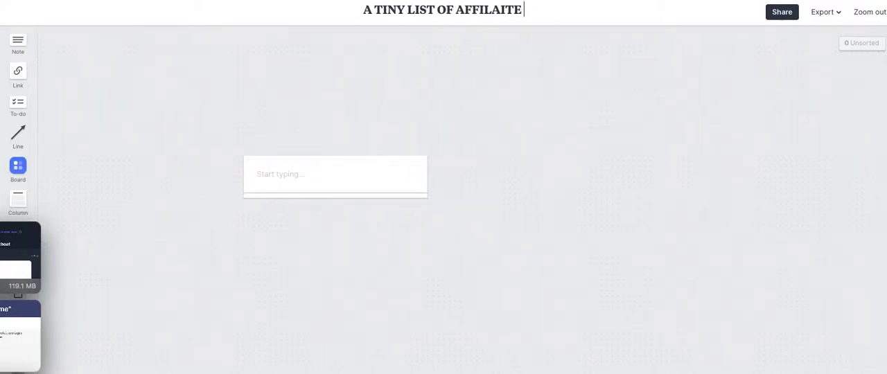
pyautogui.write('RECOMMENDATIO')
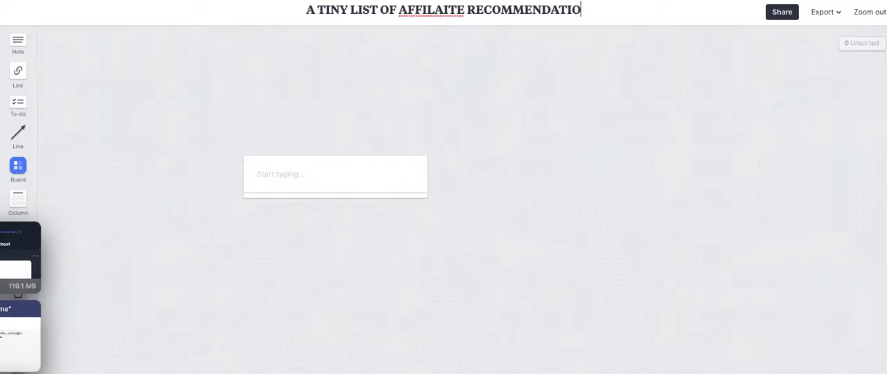
pyautogui.write('NS (CURATED)')
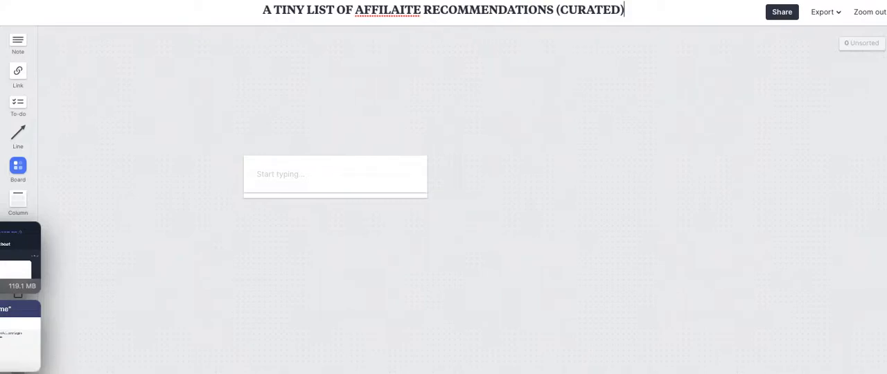
# Correct the spelling in the board title to AFFILIATE.
pyautogui.click(422, 9)
pyautogui.press('BackSpace')
pyautogui.press('BackSpace')
pyautogui.press('BackSpace')
pyautogui.press('BackSpace')
pyautogui.write('IATE')
# Move one of the stacked empty notes to the lower right of the board.
pyautogui.click(436, 73)
pyautogui.click(362, 175)
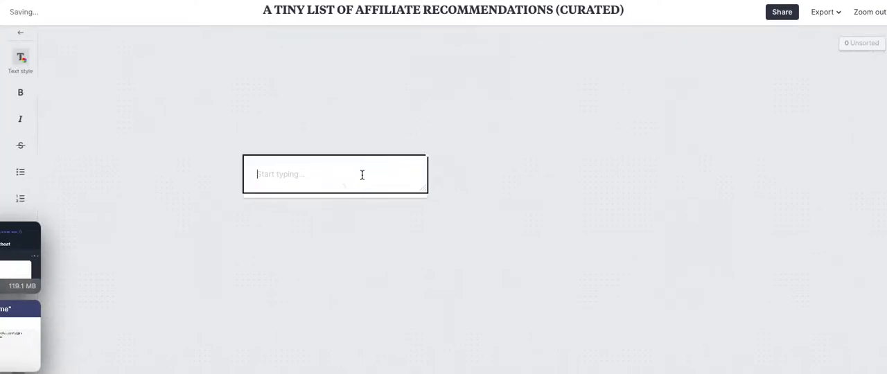
pyautogui.click(311, 139)
pyautogui.moveTo(290, 171); pyautogui.dragTo(703, 275)
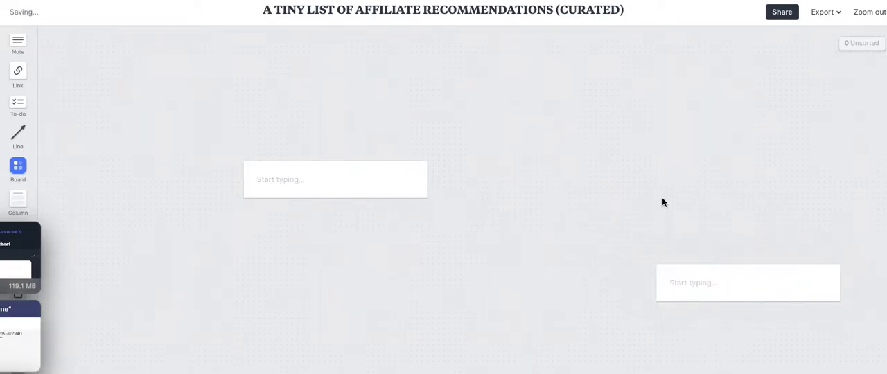
pyautogui.click(681, 279)
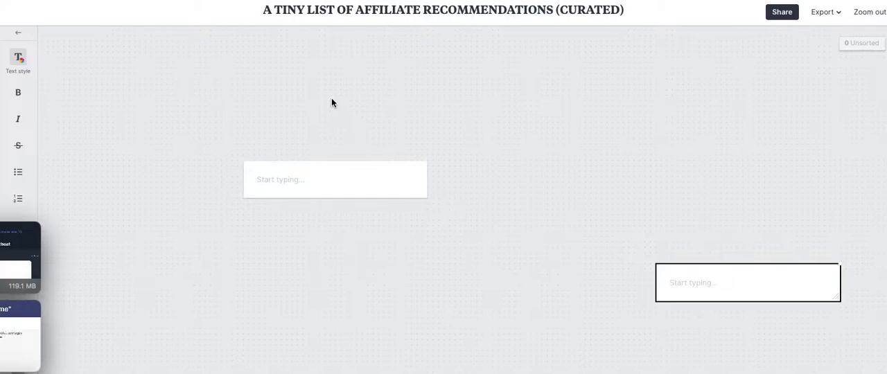
pyautogui.click(21, 35)
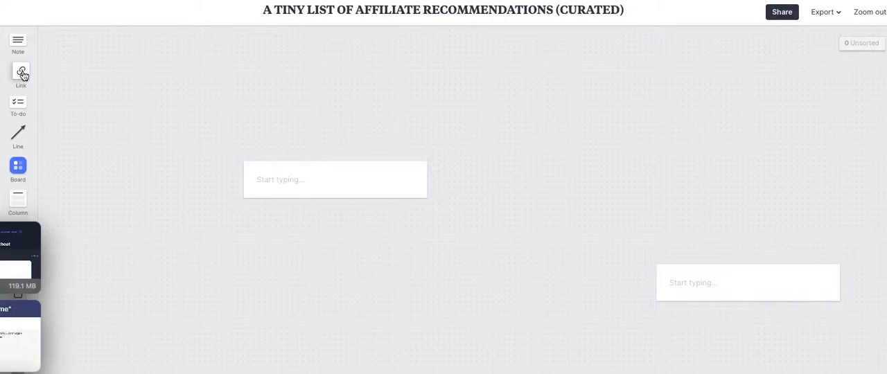
pyautogui.moveTo(22, 74); pyautogui.dragTo(150, 67)
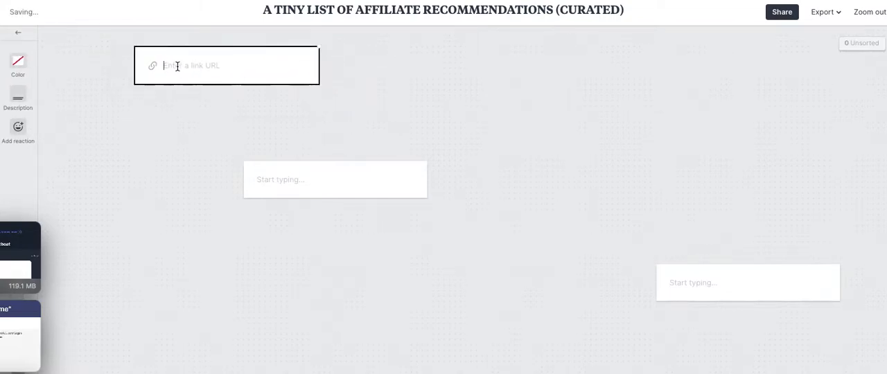
pyautogui.write('HTTP://GOODKARMA.LINK/P')
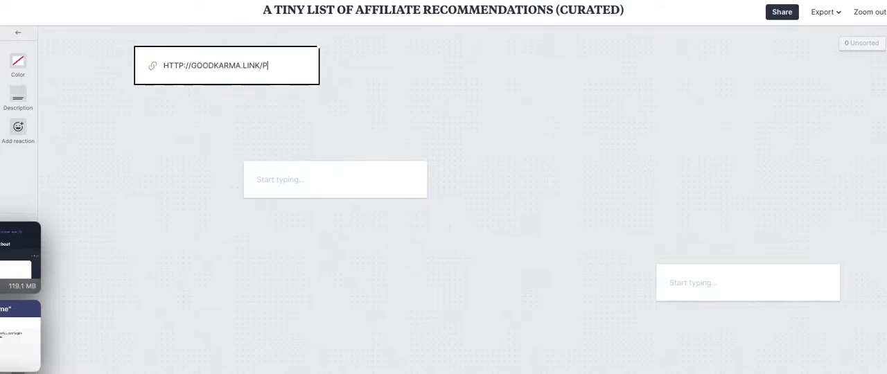
pyautogui.write('ODIA')
pyautogui.press('Return')
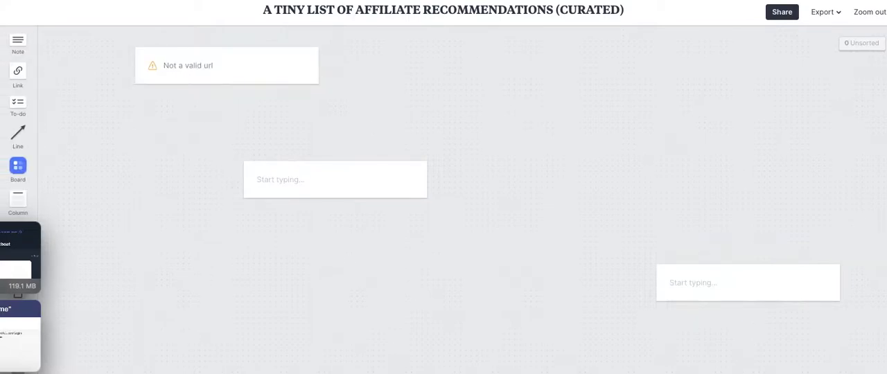
# Erase the link card's URL and discard the drawing that opened.
pyautogui.click(240, 75)
pyautogui.click(253, 68)
pyautogui.click(279, 65)
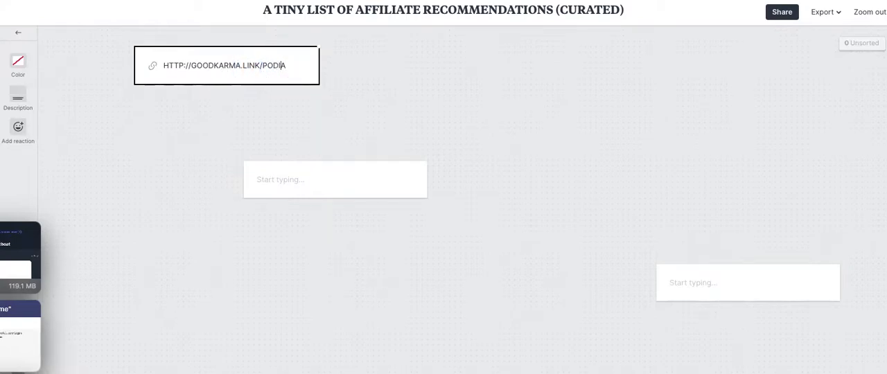
pyautogui.press('BackSpace')
pyautogui.press('BackSpace')
pyautogui.press('BackSpace')
pyautogui.press('BackSpace')
pyautogui.press('BackSpace')
pyautogui.press('BackSpace')
pyautogui.press('BackSpace')
pyautogui.press('BackSpace')
pyautogui.press('BackSpace')
pyautogui.press('BackSpace')
pyautogui.press('BackSpace')
pyautogui.press('BackSpace')
pyautogui.press('BackSpace')
pyautogui.press('BackSpace')
pyautogui.press('BackSpace')
pyautogui.press('BackSpace')
pyautogui.press('BackSpace')
pyautogui.press('BackSpace')
pyautogui.press('BackSpace')
pyautogui.press('BackSpace')
pyautogui.press('BackSpace')
pyautogui.press('BackSpace')
pyautogui.press('BackSpace')
pyautogui.press('BackSpace')
pyautogui.press('BackSpace')
pyautogui.press('BackSpace')
pyautogui.press('BackSpace')
pyautogui.press('BackSpace')
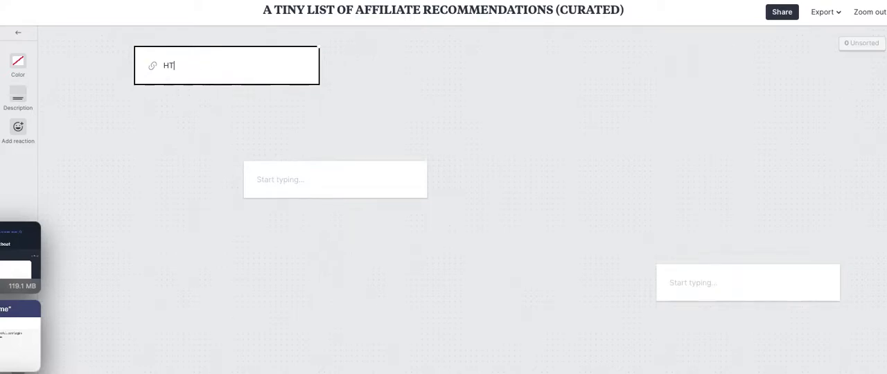
pyautogui.press('d')
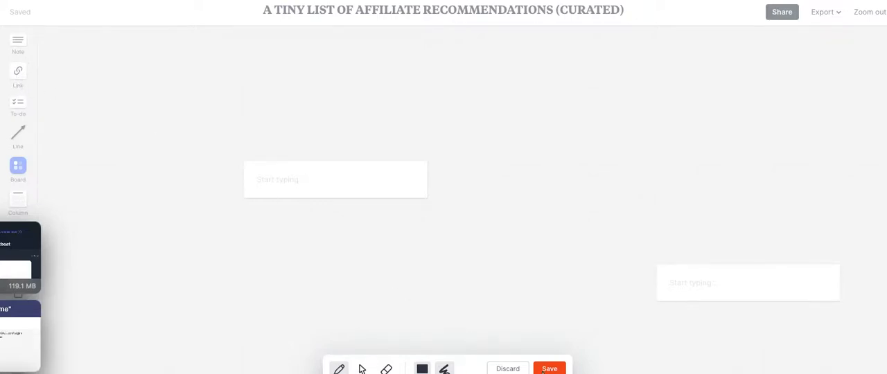
pyautogui.click(519, 369)
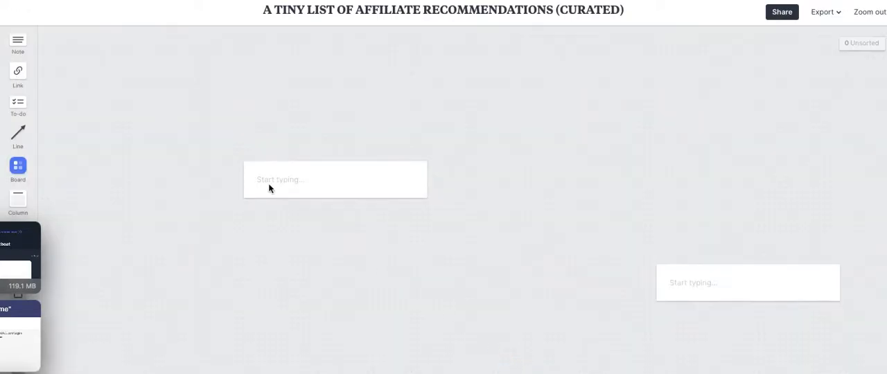
pyautogui.moveTo(22, 73); pyautogui.dragTo(215, 91)
pyautogui.write('htt')
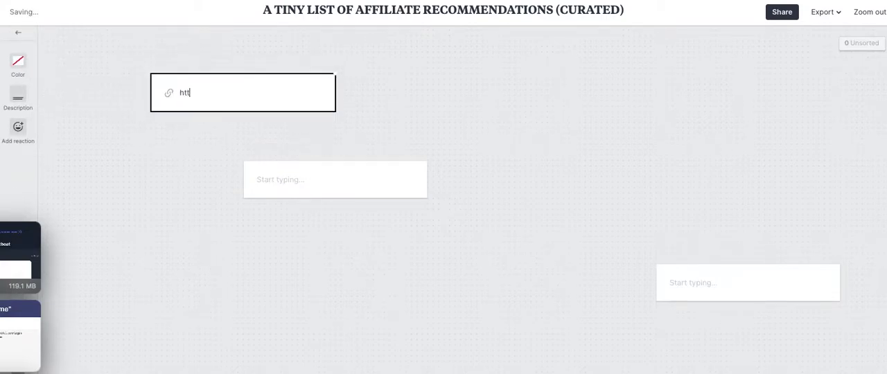
pyautogui.write('p://goodkarm')
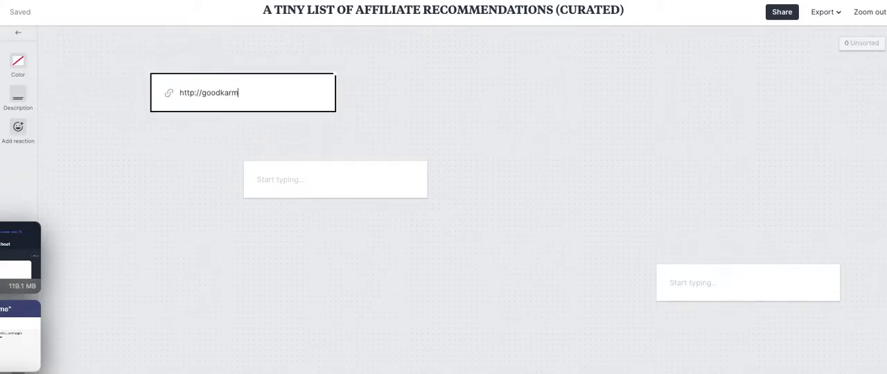
pyautogui.write('a.link/circle')
pyautogui.press('Return')
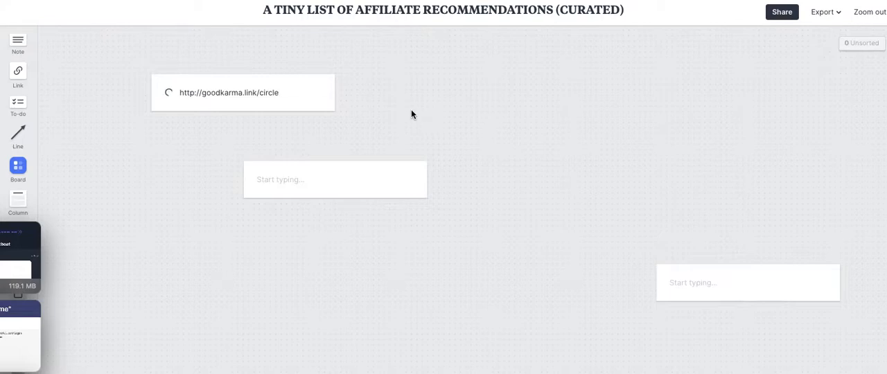
pyautogui.moveTo(205, 90); pyautogui.dragTo(126, 76)
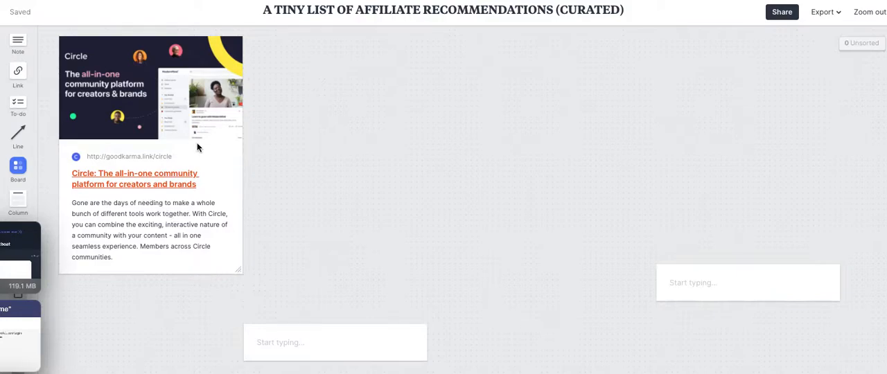
# Add a note beside the Circle card reading "Here is how we use Circle. (watch the short video, below)".
pyautogui.scroll(-1, 95, 109)
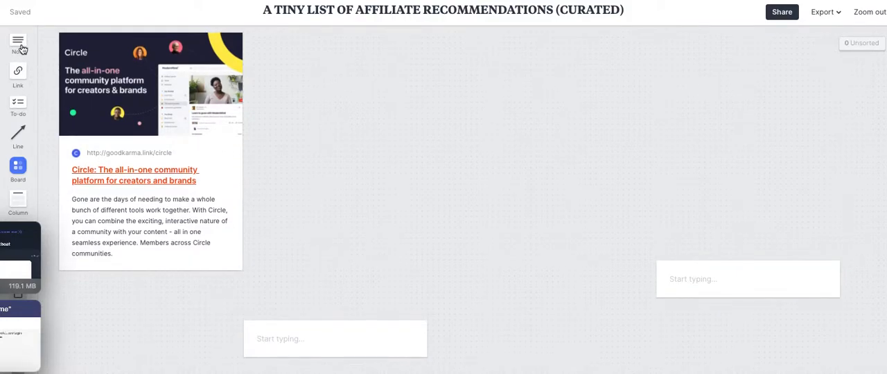
pyautogui.moveTo(18, 43); pyautogui.dragTo(313, 85)
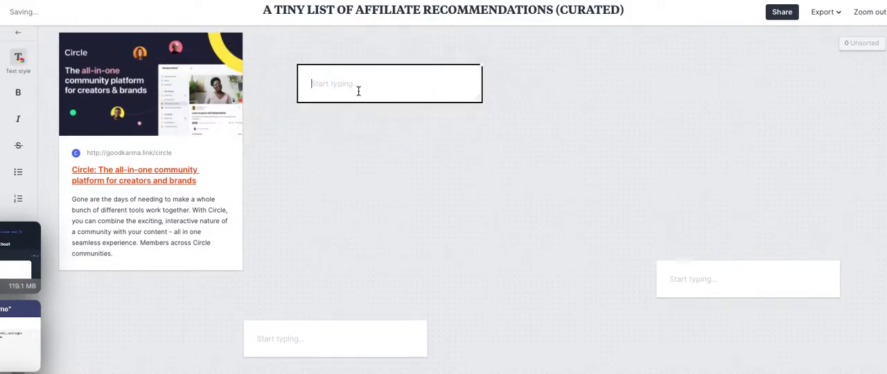
pyautogui.write('Here is how we use Circle.  (')
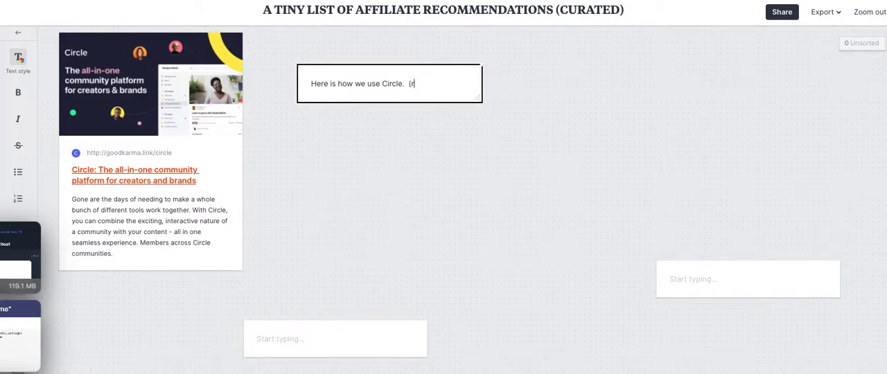
pyautogui.write('short video, below')
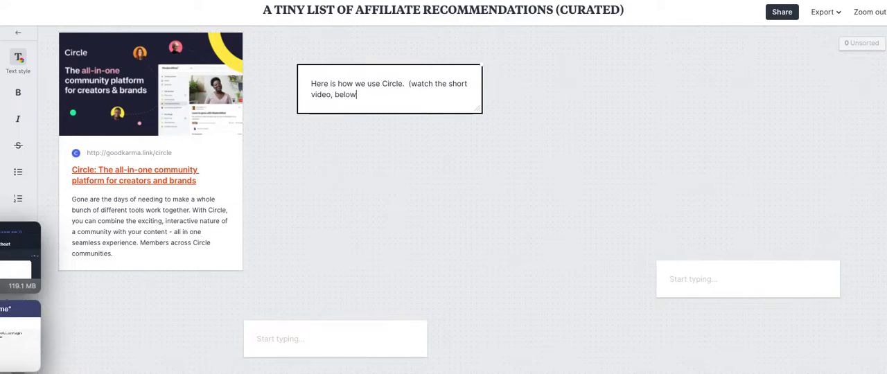
pyautogui.click(508, 185)
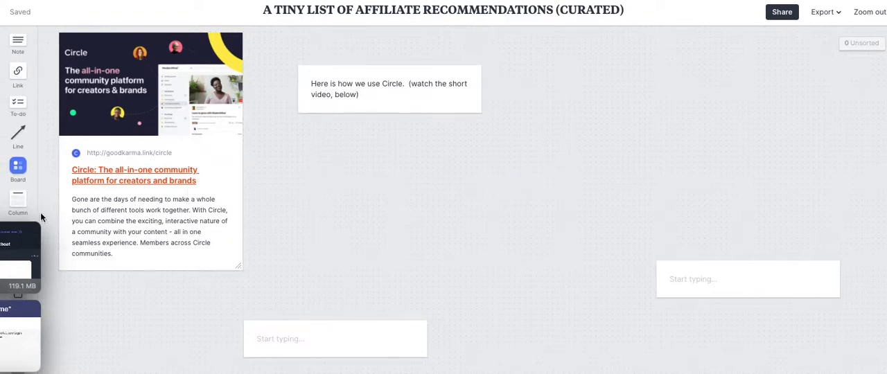
# Upload the video CleanShot 2022-04-18 at 13.23.07.mp4 to the board and place it below the note.
pyautogui.moveTo(21, 259)
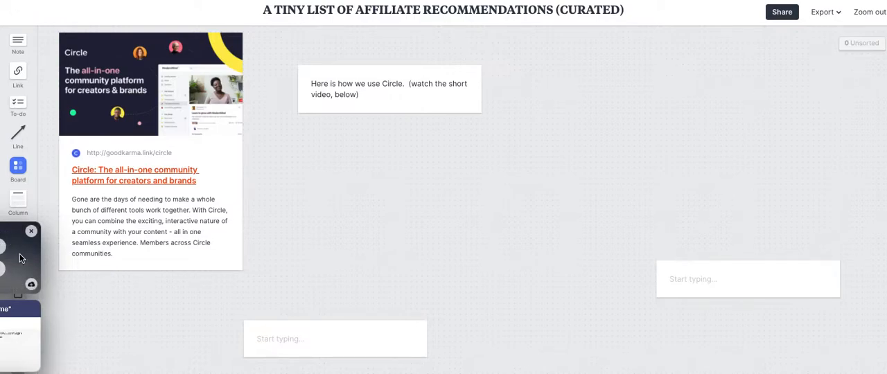
pyautogui.moveTo(20, 259); pyautogui.dragTo(407, 139)
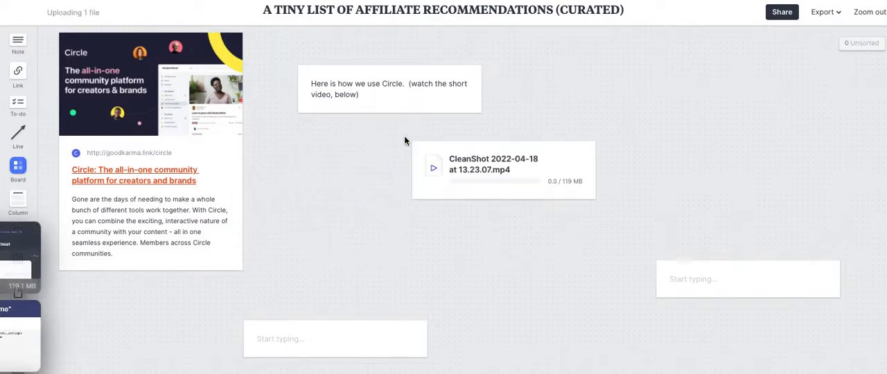
pyautogui.moveTo(527, 179); pyautogui.dragTo(411, 157)
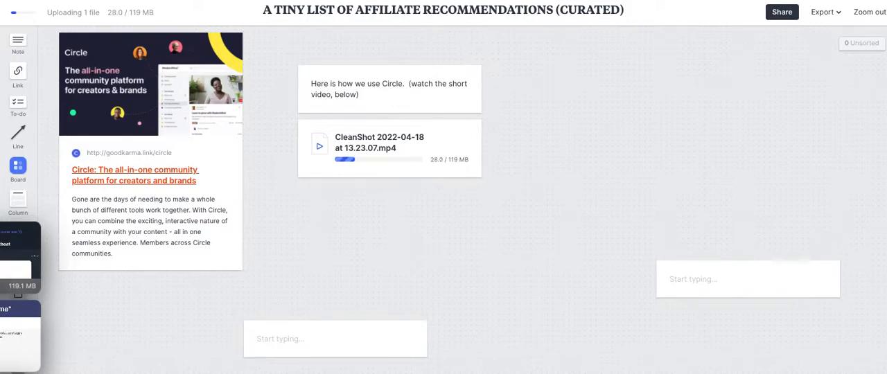
pyautogui.moveTo(18, 70); pyautogui.dragTo(546, 81)
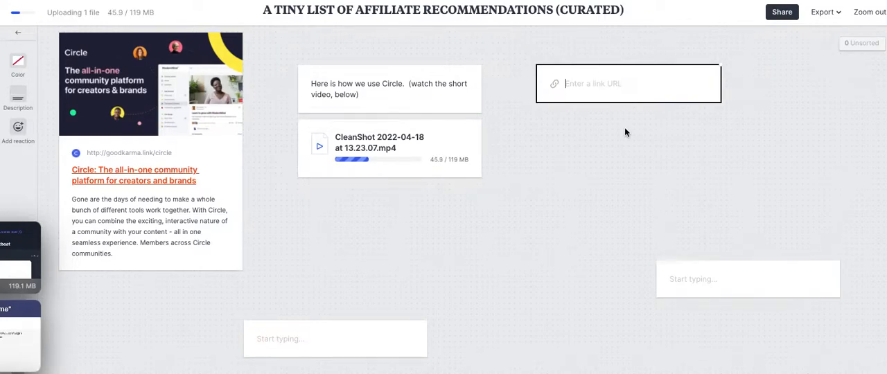
pyautogui.write('h')
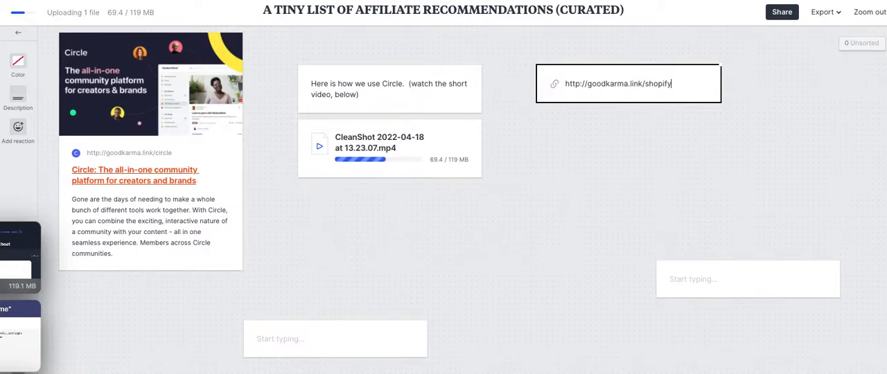
pyautogui.write('ttp://goodkarma.link/shopify')
pyautogui.press('Return')
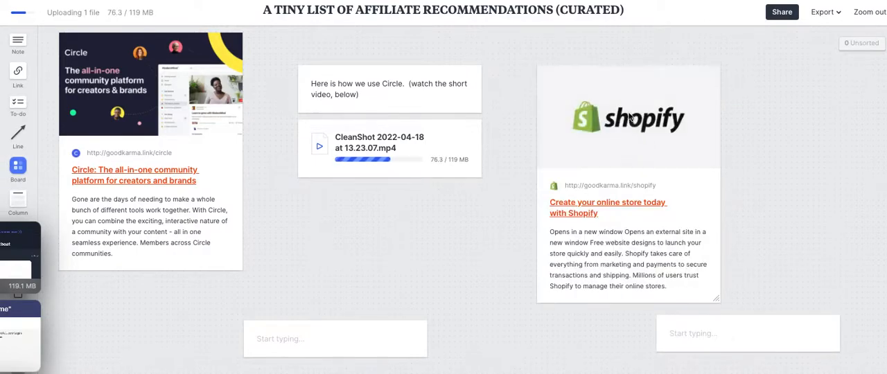
pyautogui.moveTo(565, 77); pyautogui.dragTo(518, 81)
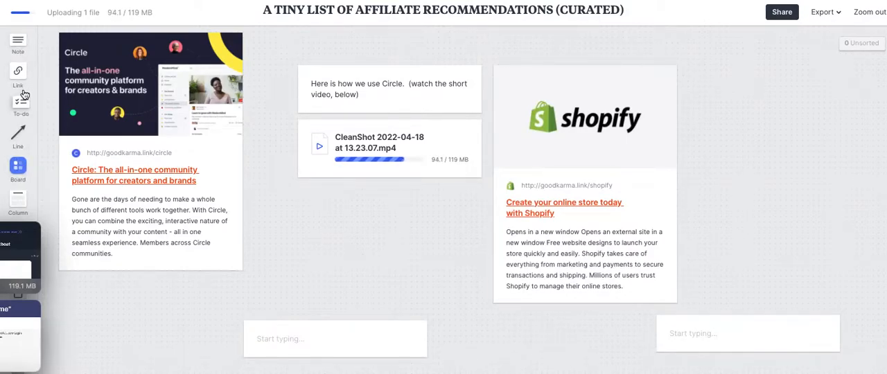
# Add a note beside the Shopify card reading "Shopify is ideal for Ecommerce based entrepreneurs. Here are a few themes that I really like!".
pyautogui.moveTo(18, 42); pyautogui.dragTo(725, 132)
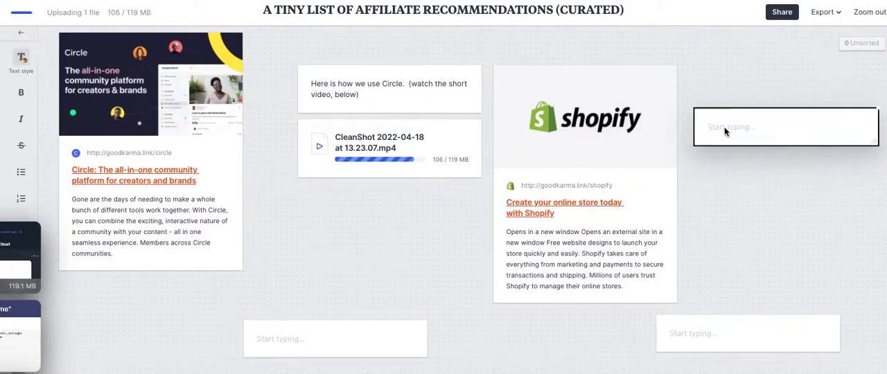
pyautogui.write('Shopify is ideal f')
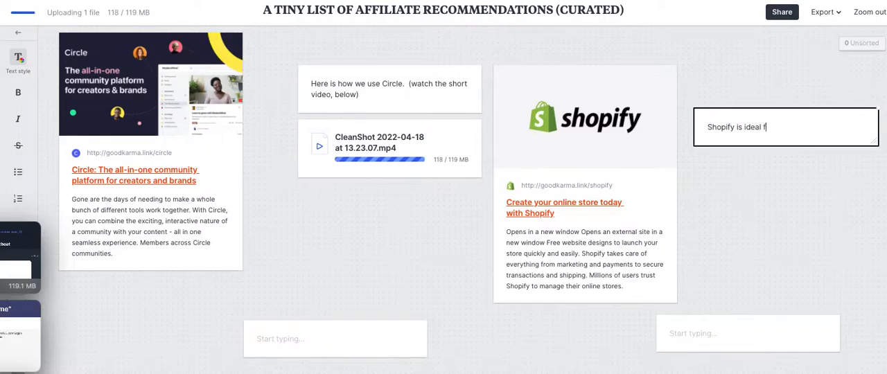
pyautogui.write('or Ecommerce based entrepre')
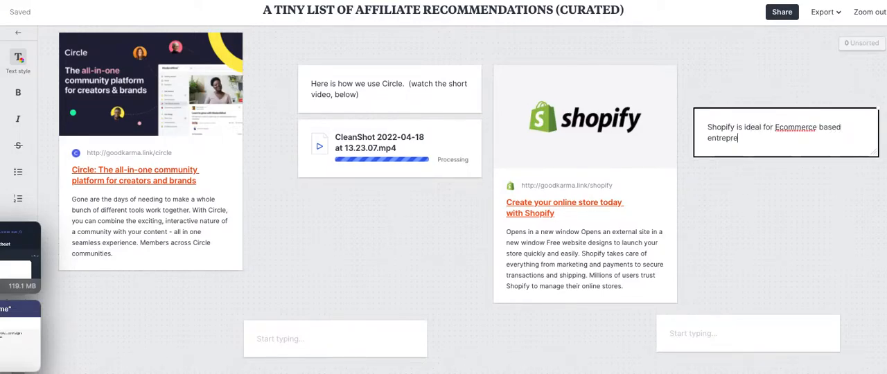
pyautogui.write('neurs.  Here are a few themes')
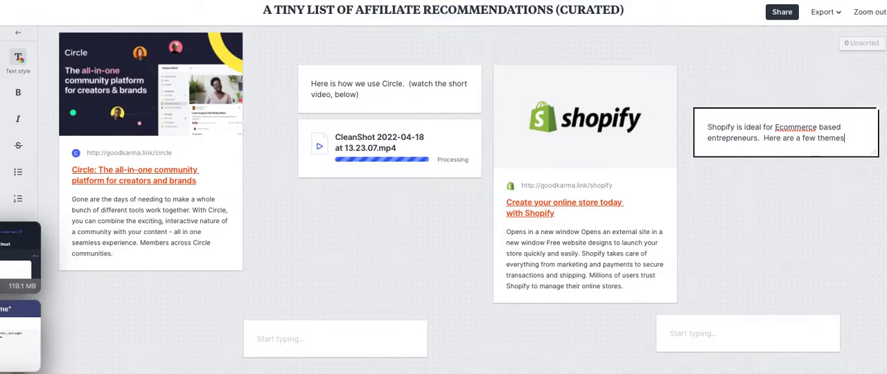
pyautogui.write(' that I really ')
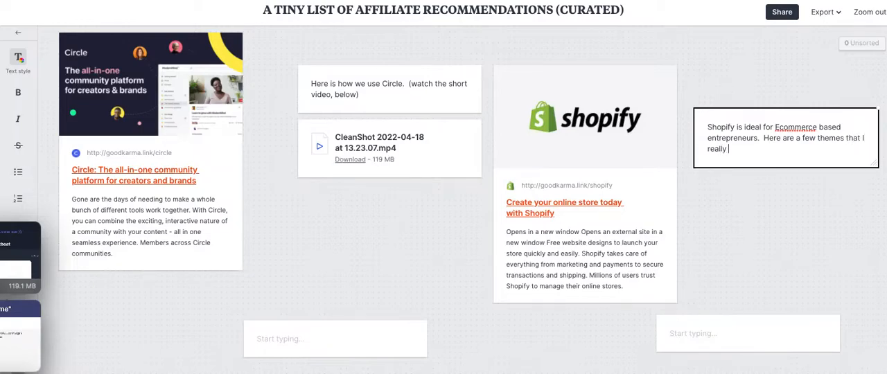
pyautogui.write('like!')
pyautogui.click(811, 230)
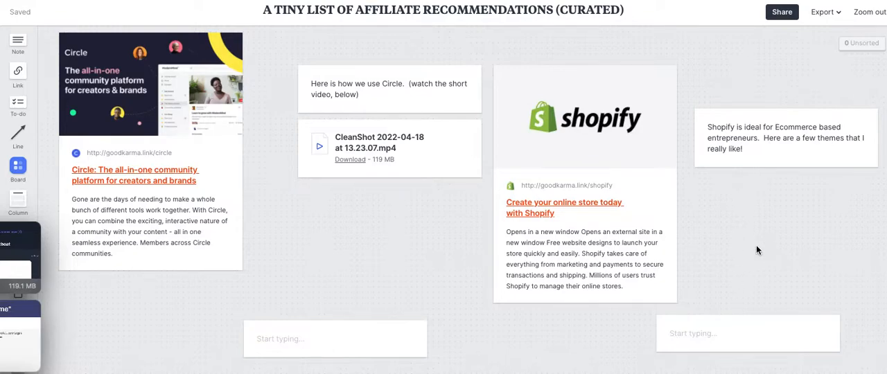
# Set the Shopify note's background colour to yellow.
pyautogui.click(778, 165)
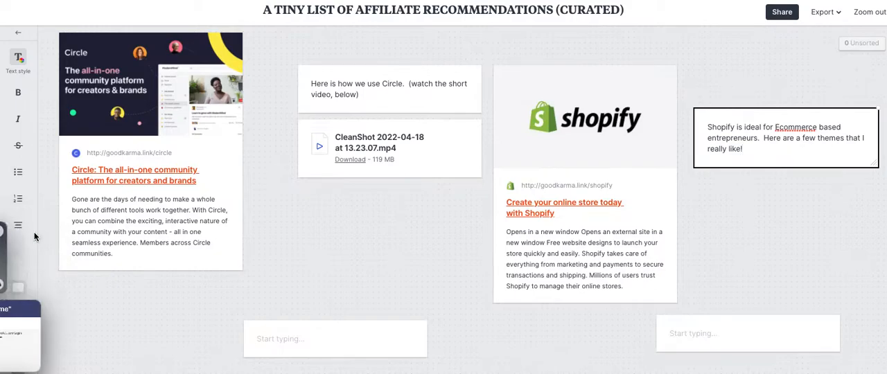
pyautogui.click(19, 287)
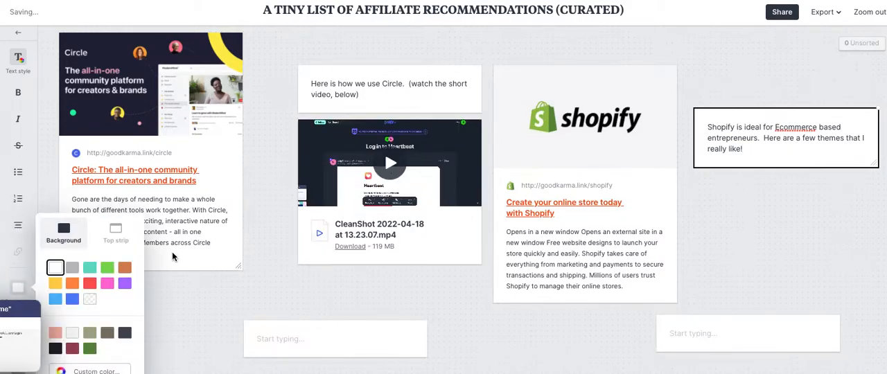
pyautogui.click(126, 268)
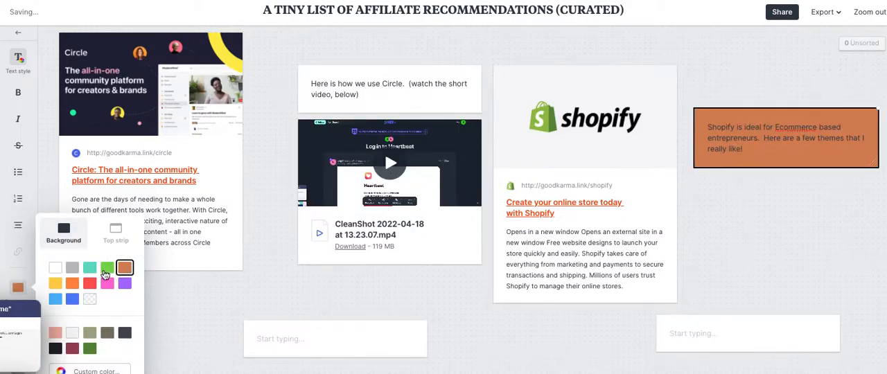
pyautogui.click(90, 269)
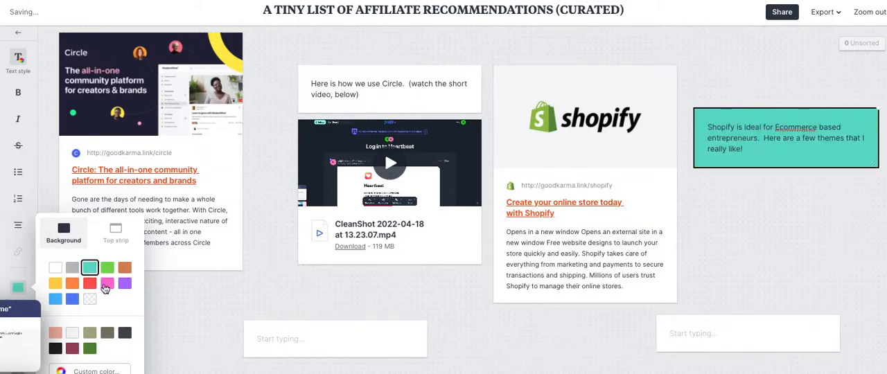
pyautogui.click(56, 282)
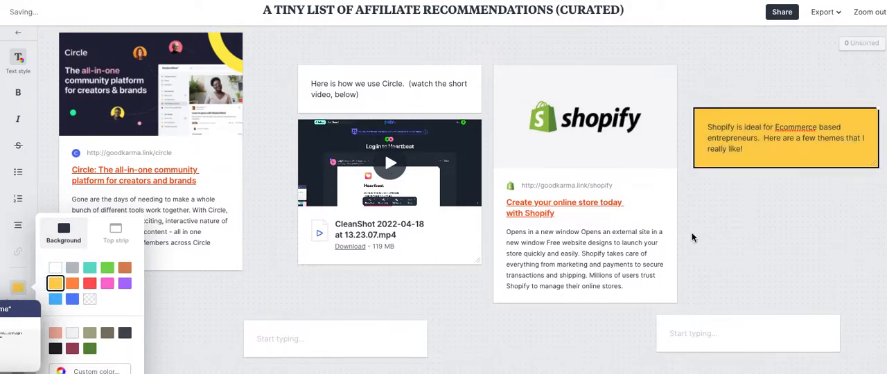
pyautogui.click(722, 227)
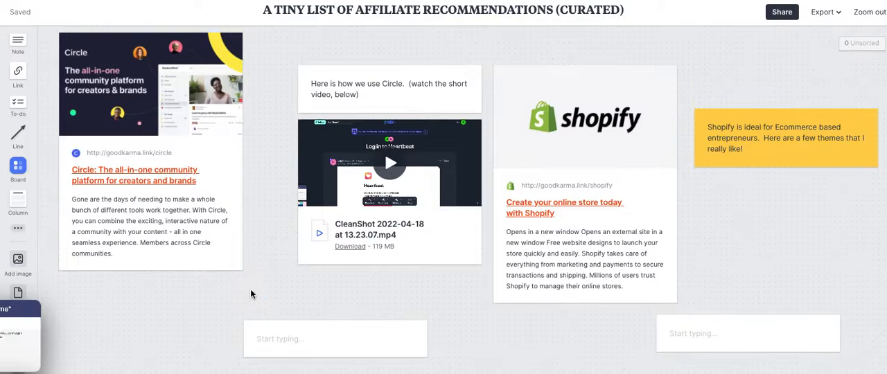
pyautogui.scroll(-1, 250, 294)
pyautogui.scroll(-1, 251, 294)
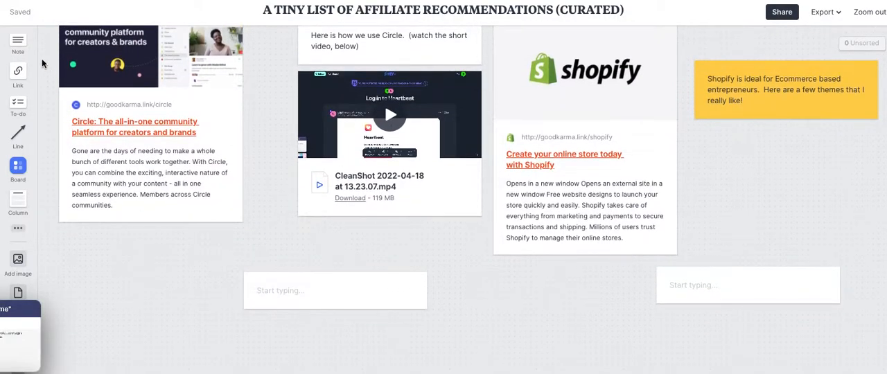
pyautogui.moveTo(18, 78); pyautogui.dragTo(143, 262)
pyautogui.write('http://disc')
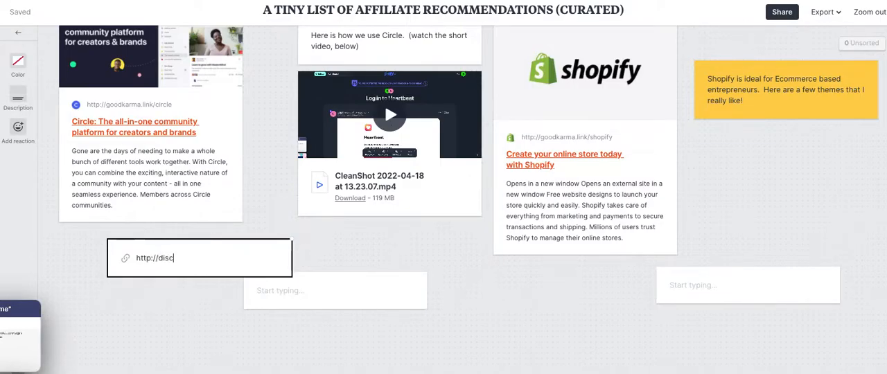
pyautogui.write('ord.com')
pyautogui.press('Return')
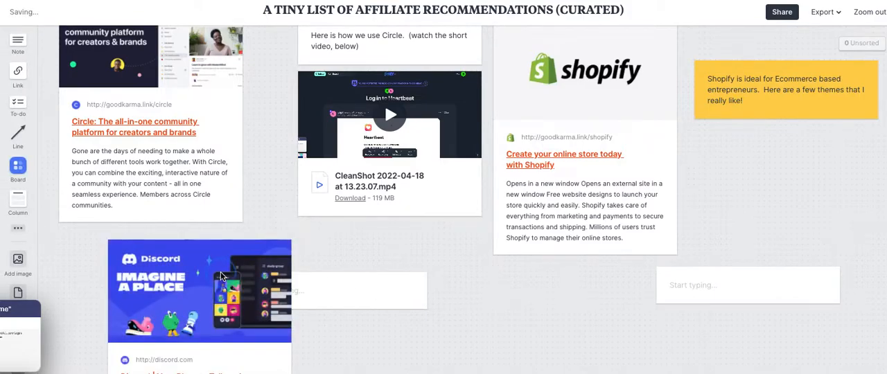
# Move the empty note up beside the Discord card and write "Discord is great for web 3 communities! (and it's free)" in it.
pyautogui.moveTo(298, 291); pyautogui.dragTo(348, 248)
pyautogui.click(346, 253)
pyautogui.write('Discor')
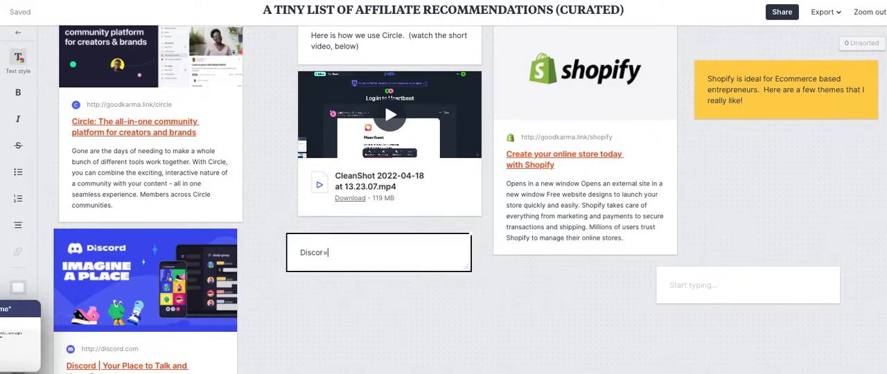
pyautogui.write('d is great for')
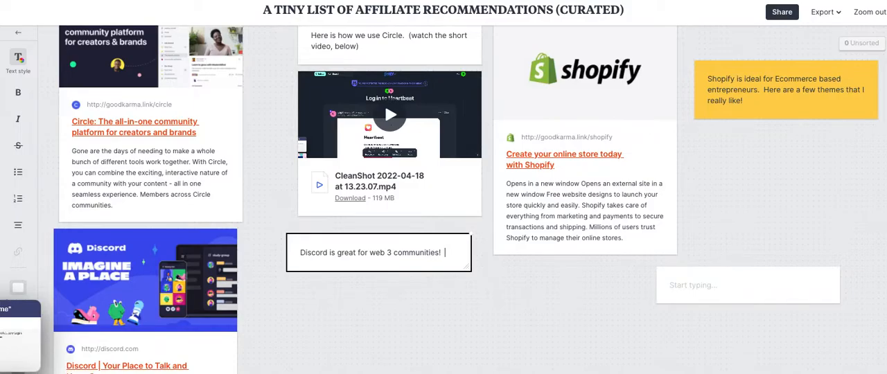
pyautogui.write("web 3 communities! (and it's")
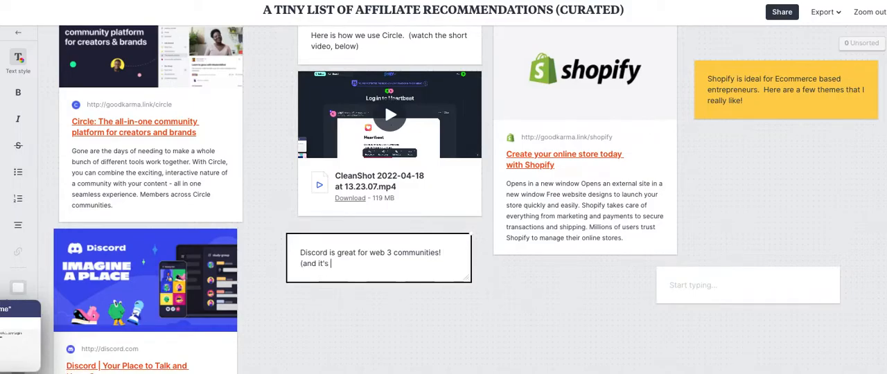
pyautogui.write(' free)')
pyautogui.press('Return')
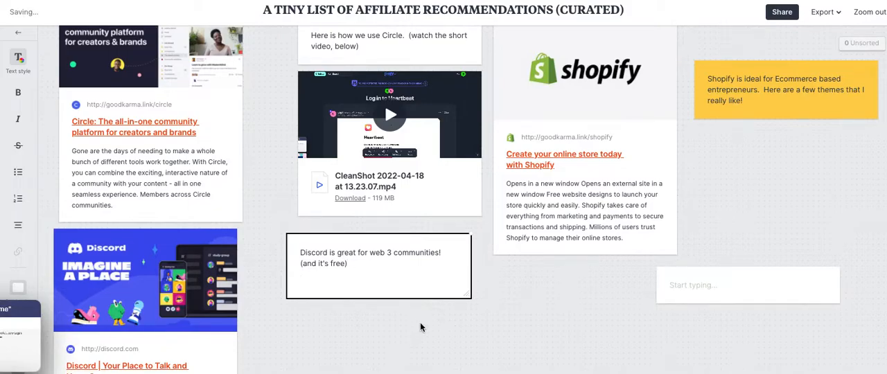
# Move the Discord note left so it sits against the Discord card.
pyautogui.click(462, 324)
pyautogui.moveTo(413, 257); pyautogui.dragTo(339, 262)
pyautogui.click(366, 303)
pyautogui.click(482, 305)
pyautogui.scroll(2, 483, 305)
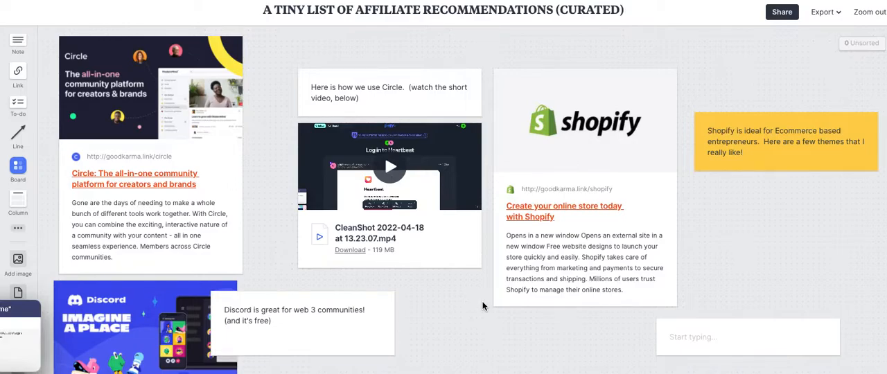
pyautogui.scroll(-3, 483, 305)
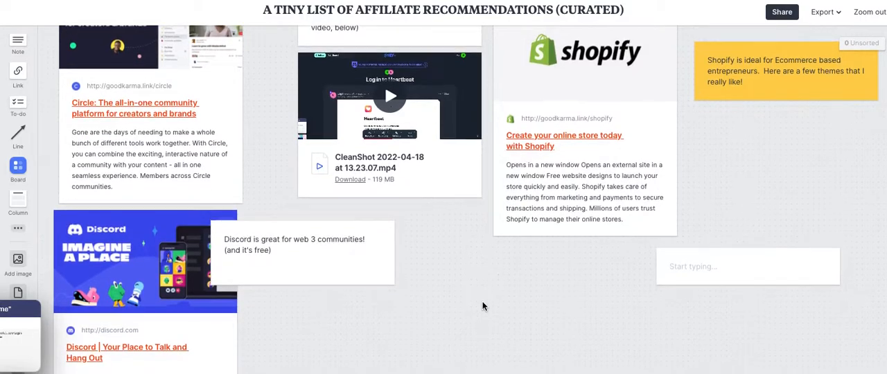
pyautogui.scroll(1, 483, 306)
pyautogui.moveTo(22, 75); pyautogui.dragTo(474, 300)
pyautogui.write('http://')
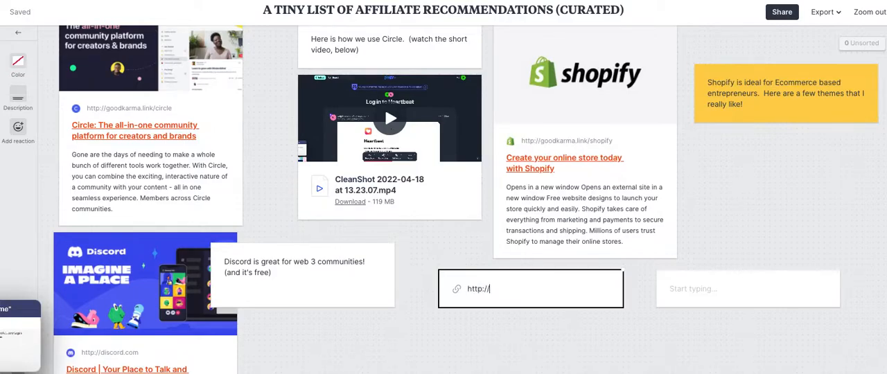
pyautogui.write('goodkarma.link/carrd')
pyautogui.click(636, 323)
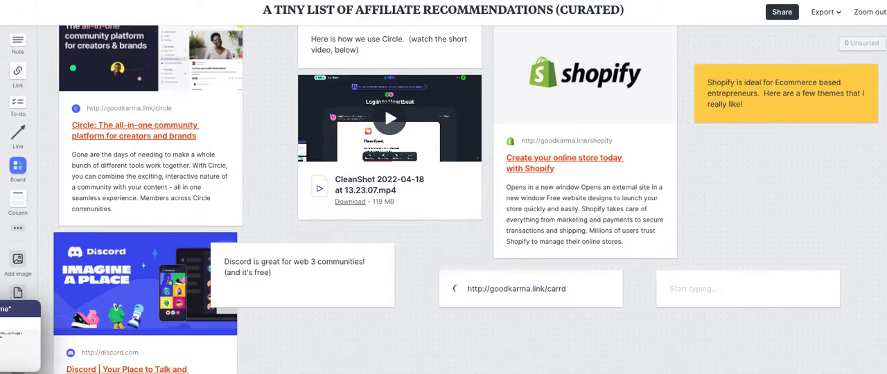
# Move the remaining empty note under the Shopify note, and shift the Carrd card right, widening it slightly.
pyautogui.moveTo(737, 298); pyautogui.dragTo(776, 157)
pyautogui.moveTo(612, 291); pyautogui.dragTo(656, 286)
pyautogui.moveTo(664, 330); pyautogui.dragTo(684, 363)
pyautogui.click(764, 321)
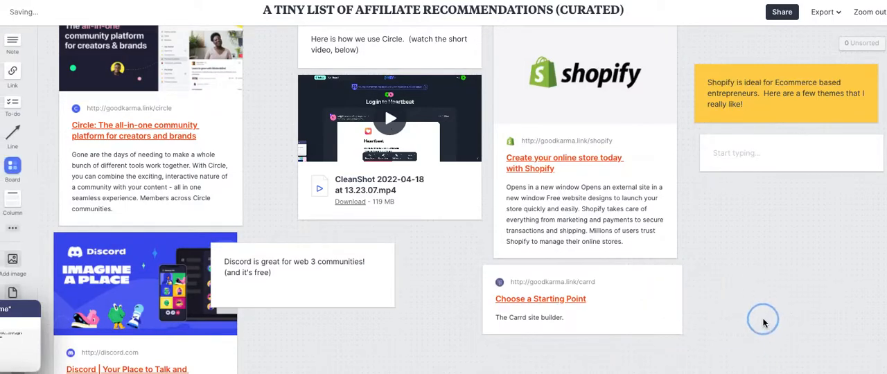
# Hide the Carrd card's description and give the card a blue colour strip.
pyautogui.click(656, 310)
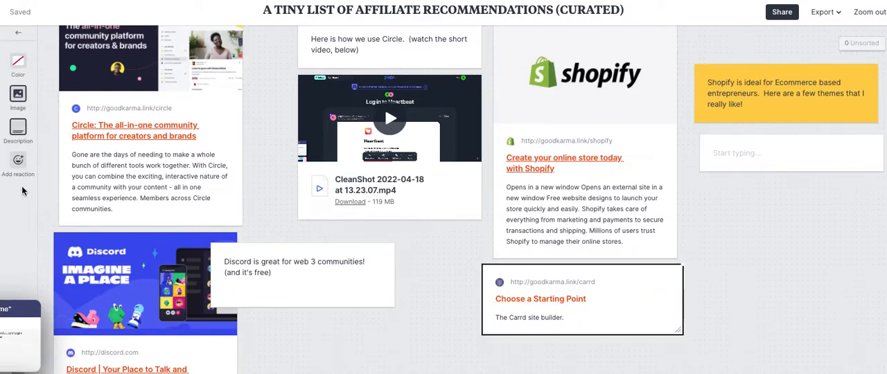
pyautogui.click(21, 134)
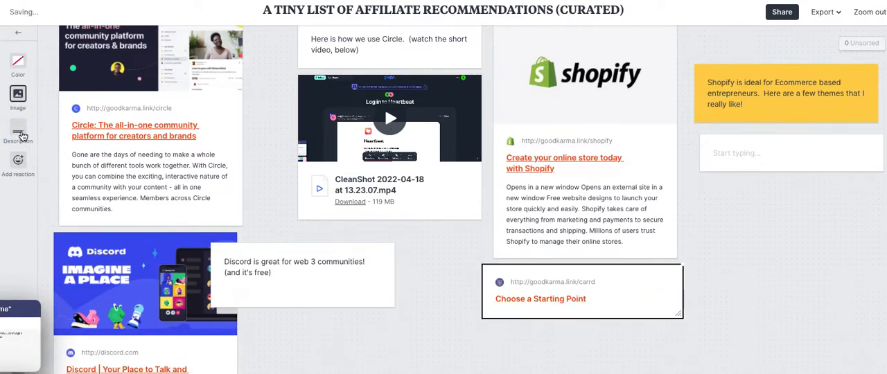
pyautogui.click(19, 62)
pyautogui.click(71, 67)
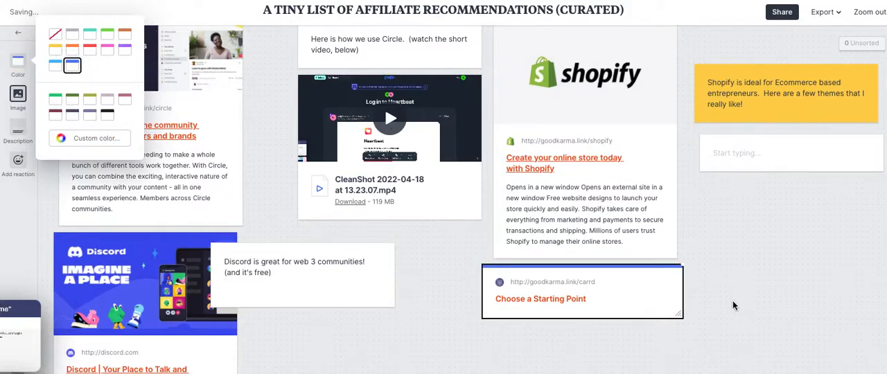
pyautogui.click(768, 308)
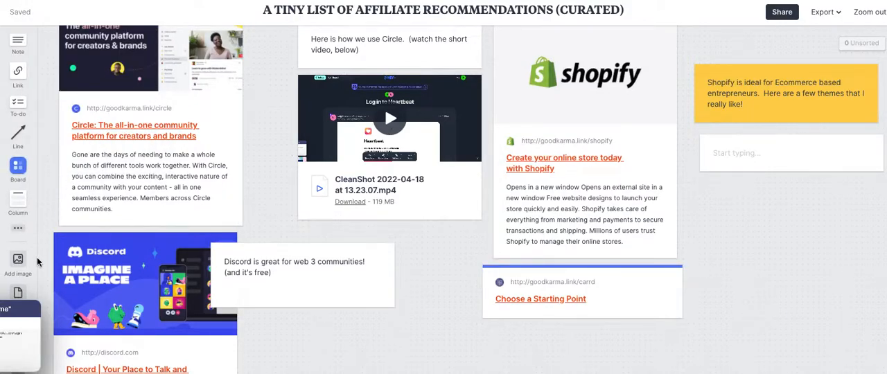
# Add a comment beside the Carrd card reading "Carrd is a great no code landing page builder ideal for using for a community splash page." and send it.
pyautogui.click(18, 228)
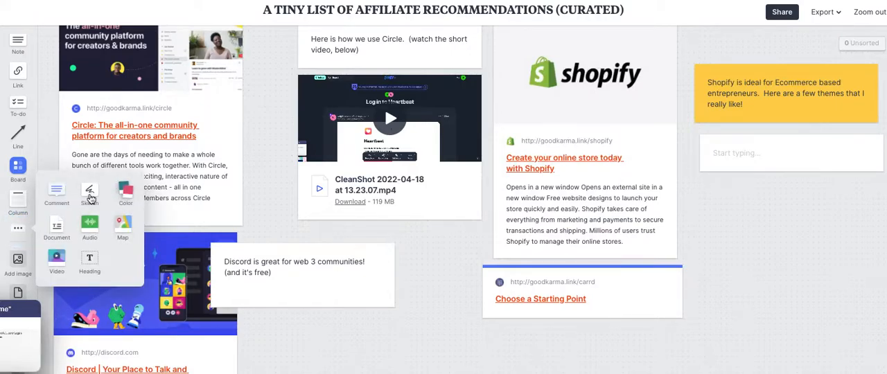
pyautogui.moveTo(58, 193); pyautogui.dragTo(671, 295)
pyautogui.write('Carrd is')
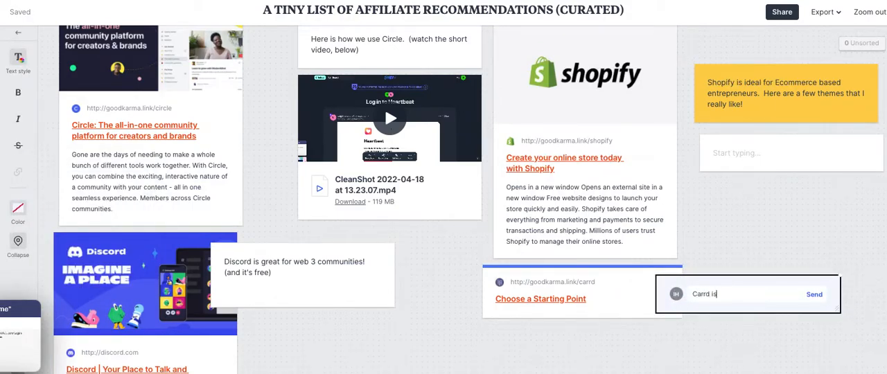
pyautogui.write(' a great no code landing page builder ideal for using f')
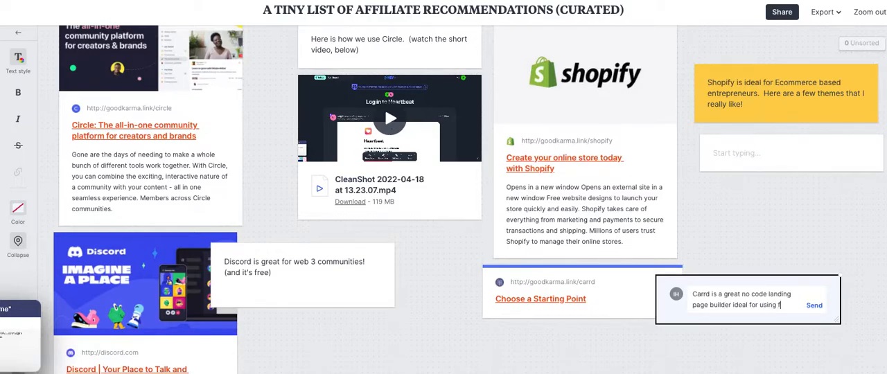
pyautogui.press('BackSpace')
pyautogui.press('BackSpace')
pyautogui.press('BackSpace')
pyautogui.write('community splash page.')
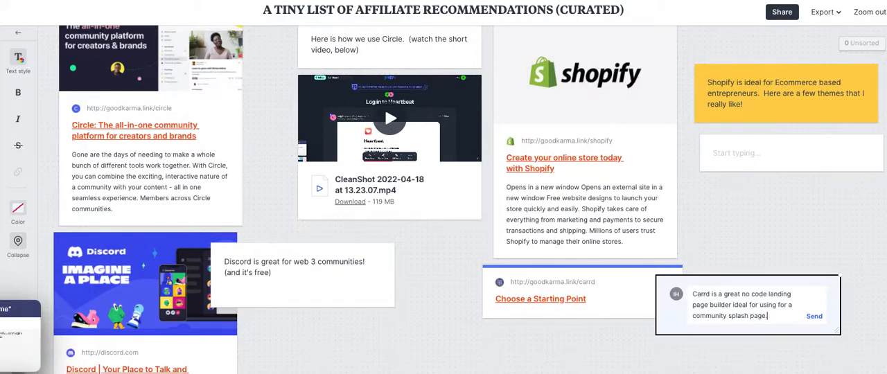
pyautogui.click(826, 213)
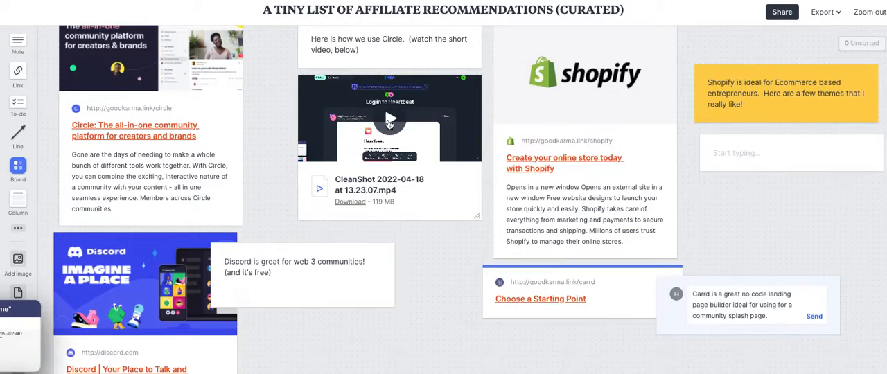
# Play the CleanShot video under the Circle note and scrub through its timeline.
pyautogui.click(388, 123)
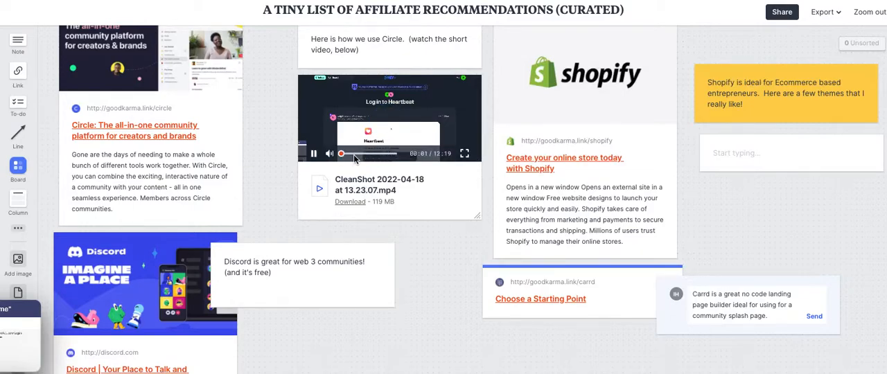
pyautogui.click(313, 154)
pyautogui.click(355, 154)
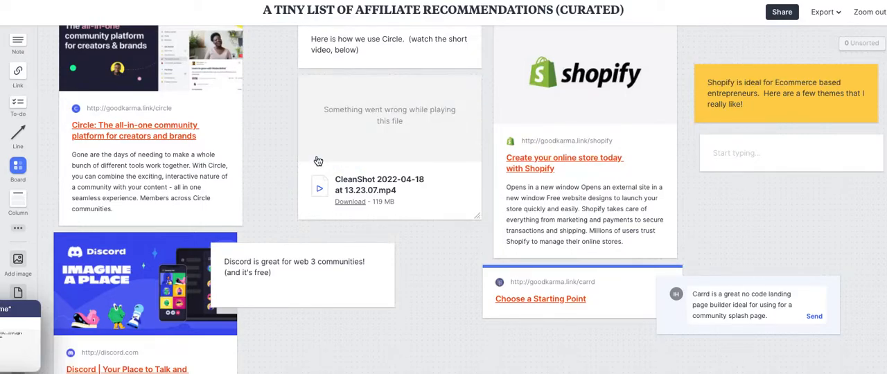
pyautogui.click(319, 191)
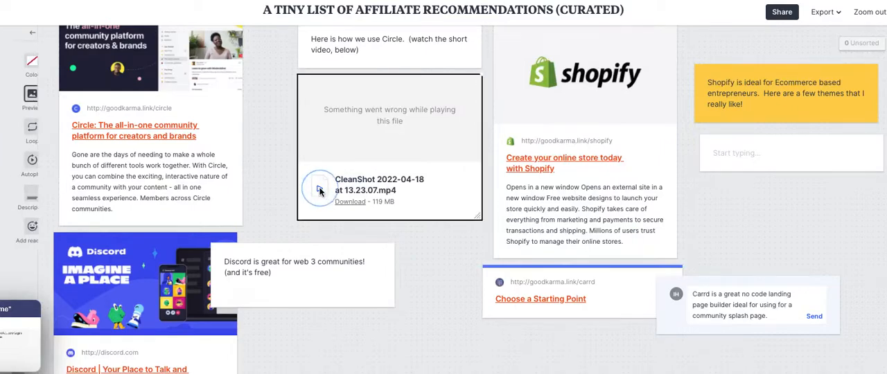
pyautogui.click(447, 309)
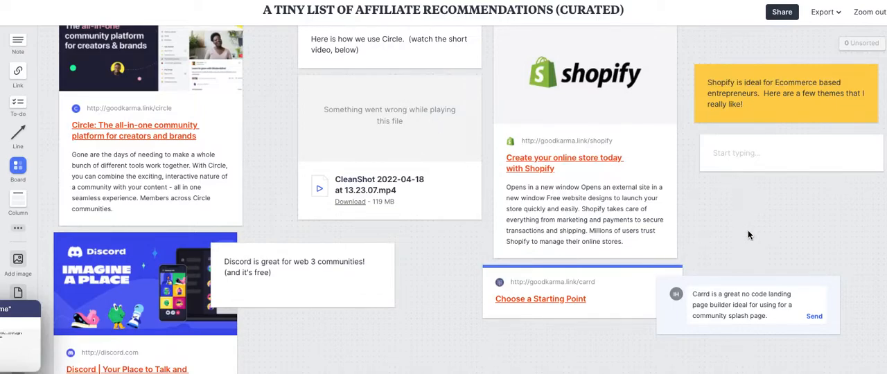
# Review the available options for exporting the board.
pyautogui.scroll(2, 749, 236)
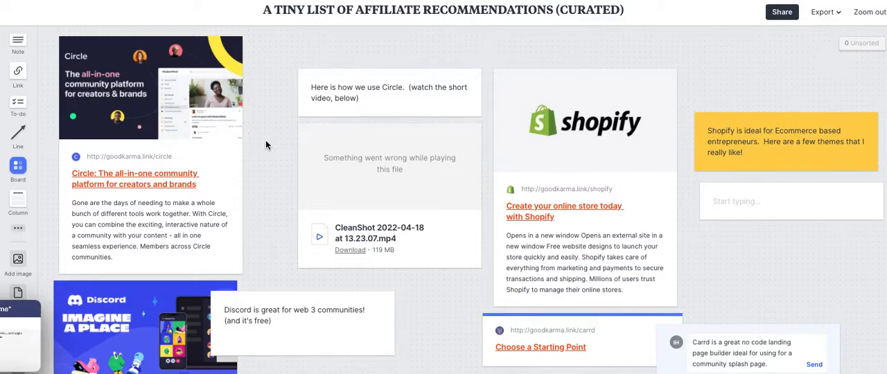
pyautogui.click(823, 13)
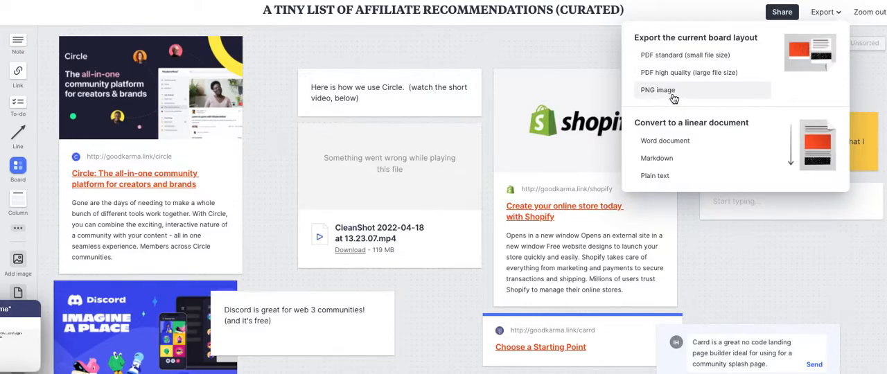
# Open the board's sharing settings, preview the read-only link, and close the sharing dialog.
pyautogui.click(790, 15)
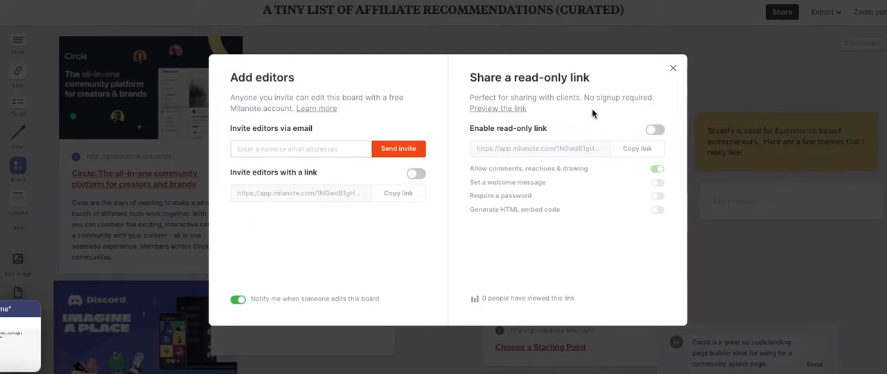
pyautogui.click(507, 112)
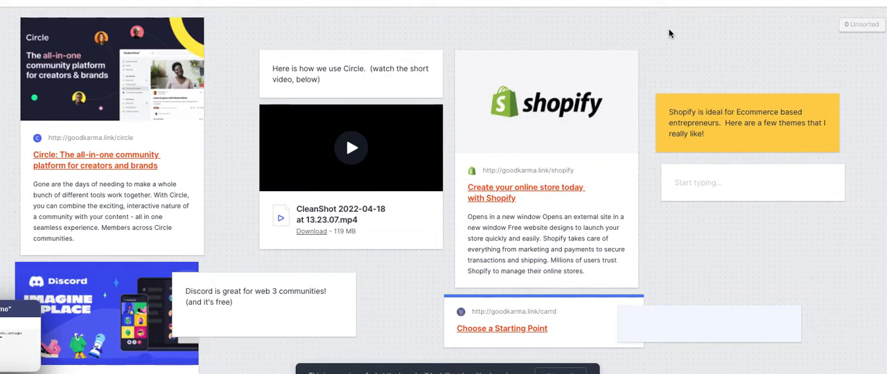
pyautogui.click(670, 1)
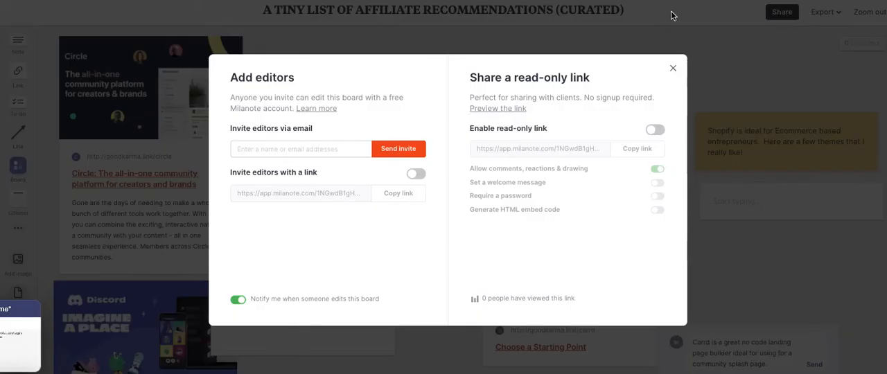
pyautogui.click(672, 67)
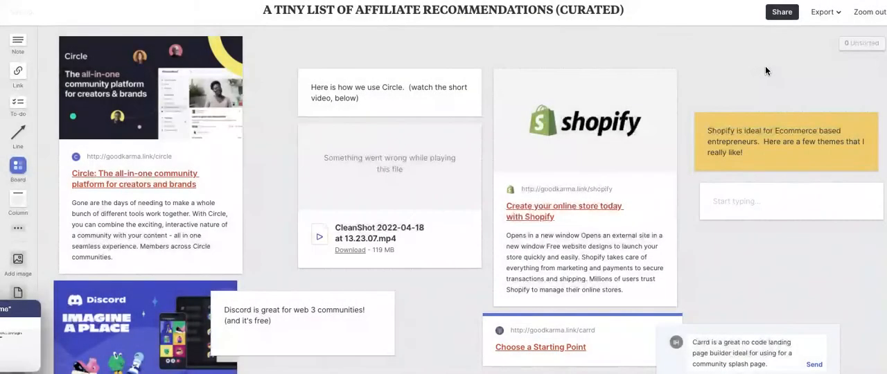